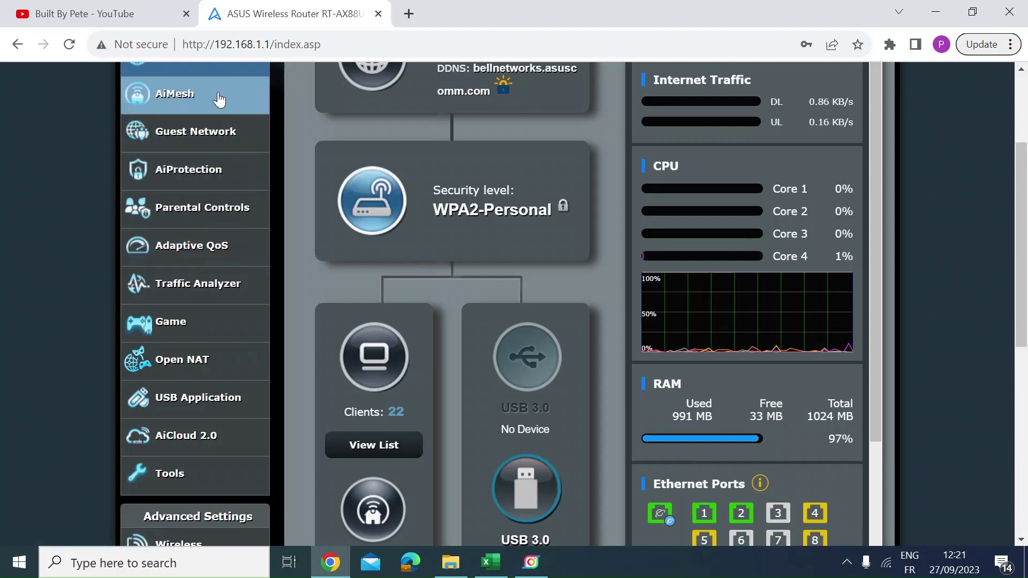
- Open the AiMesh page and review the topology, which lists only the RT-AX88U in the Office
click(187, 108)
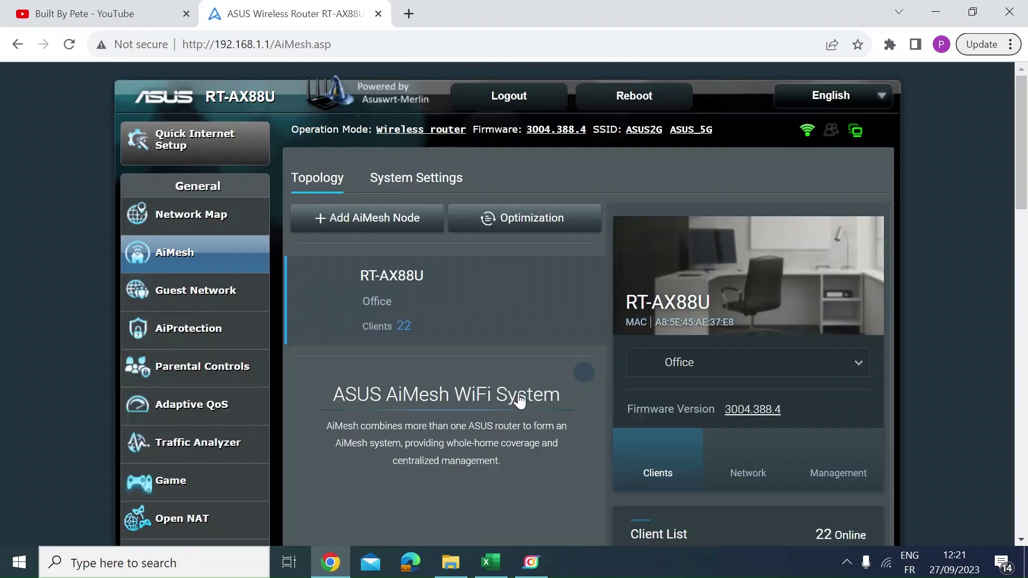
scroll(510, 414, down, 1)
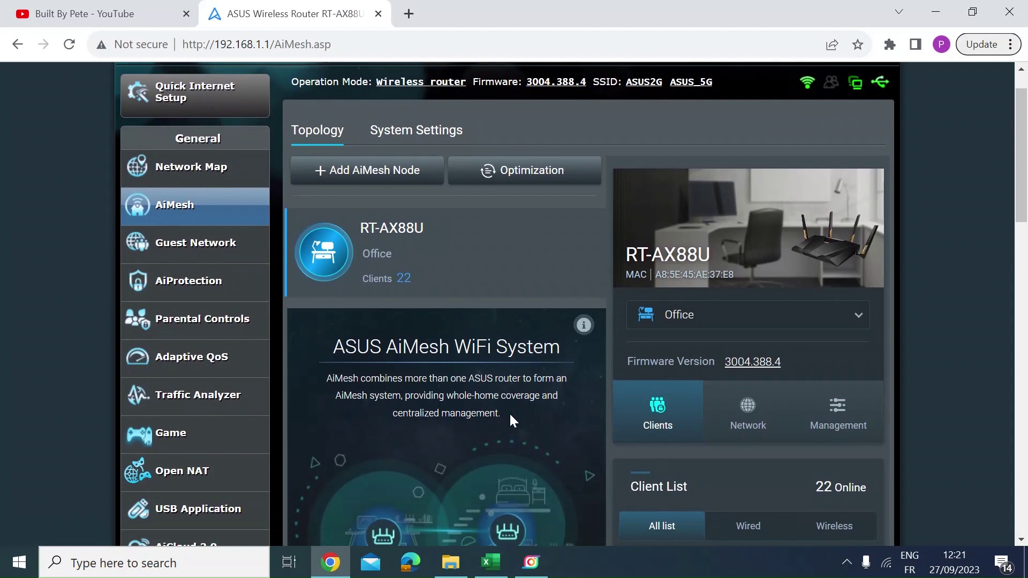
scroll(510, 414, down, 1)
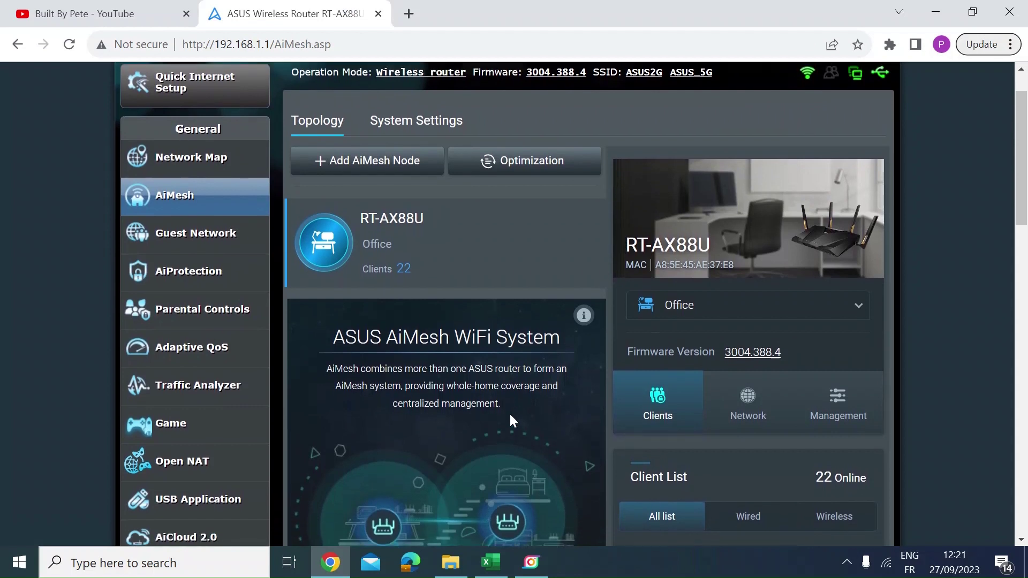
scroll(510, 413, up, 1)
scroll(510, 413, down, 1)
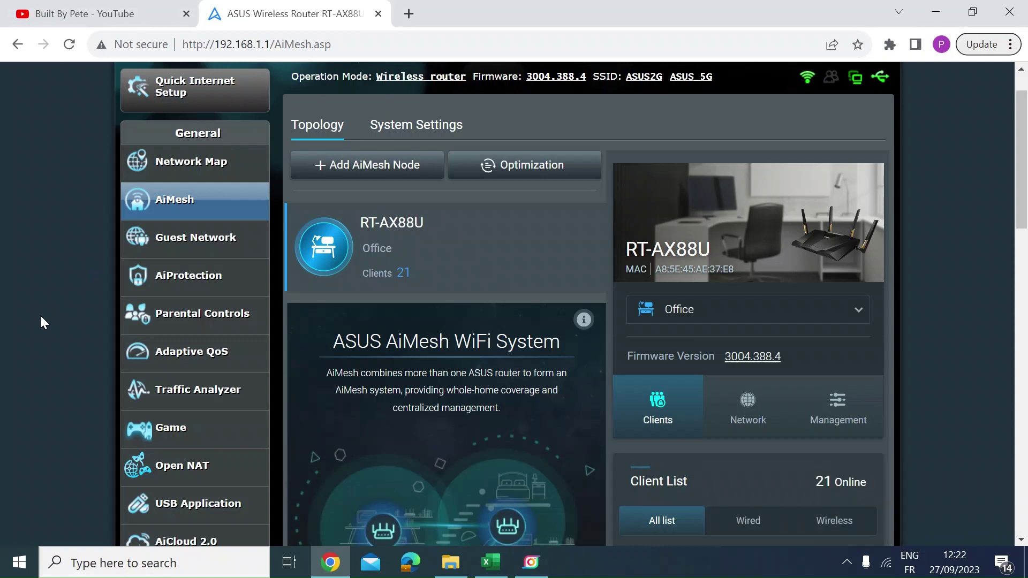
- Add the discovered RP-AX58 to the mesh and close the wizard after it succeeds
click(344, 169)
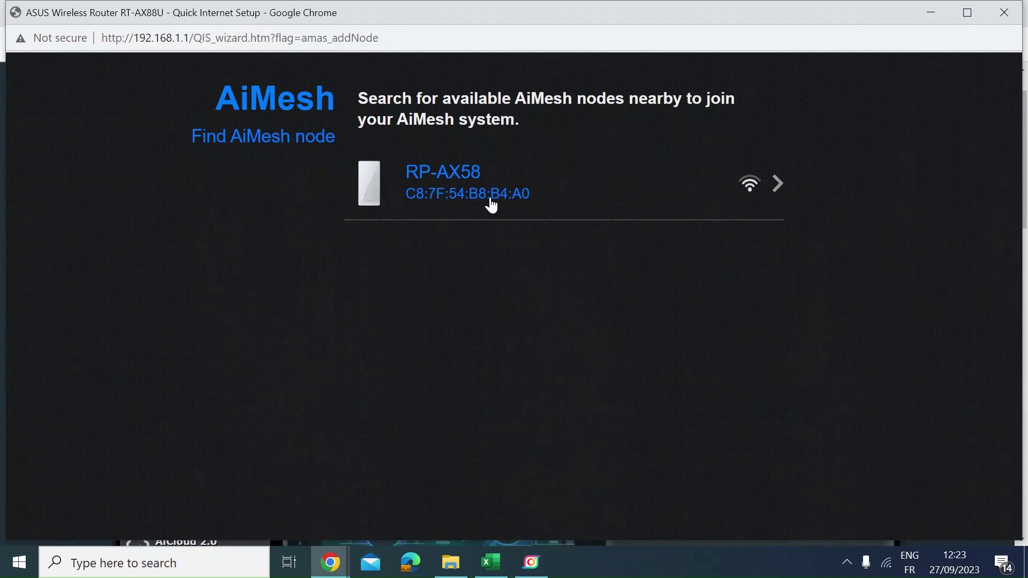
click(472, 192)
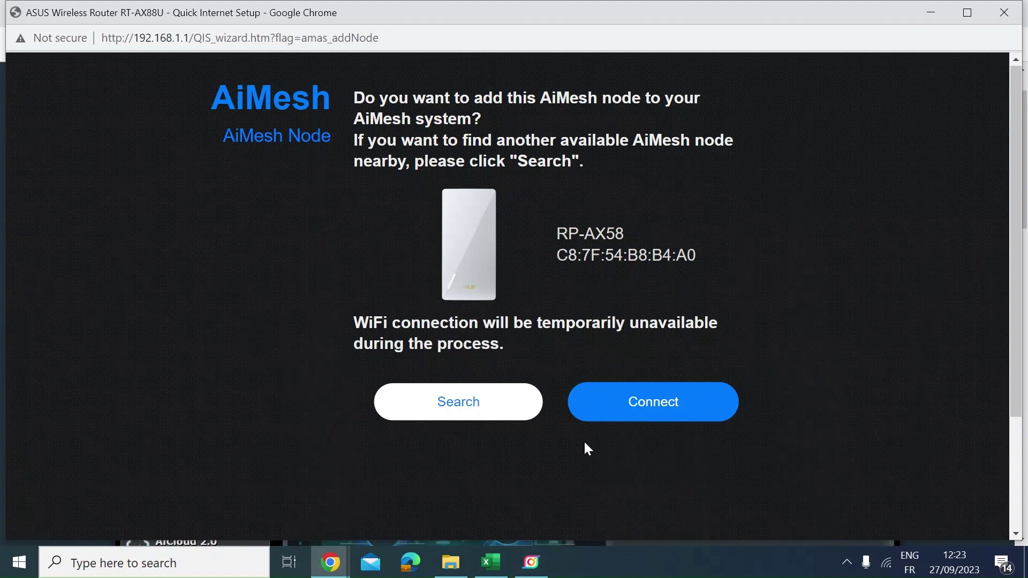
click(642, 410)
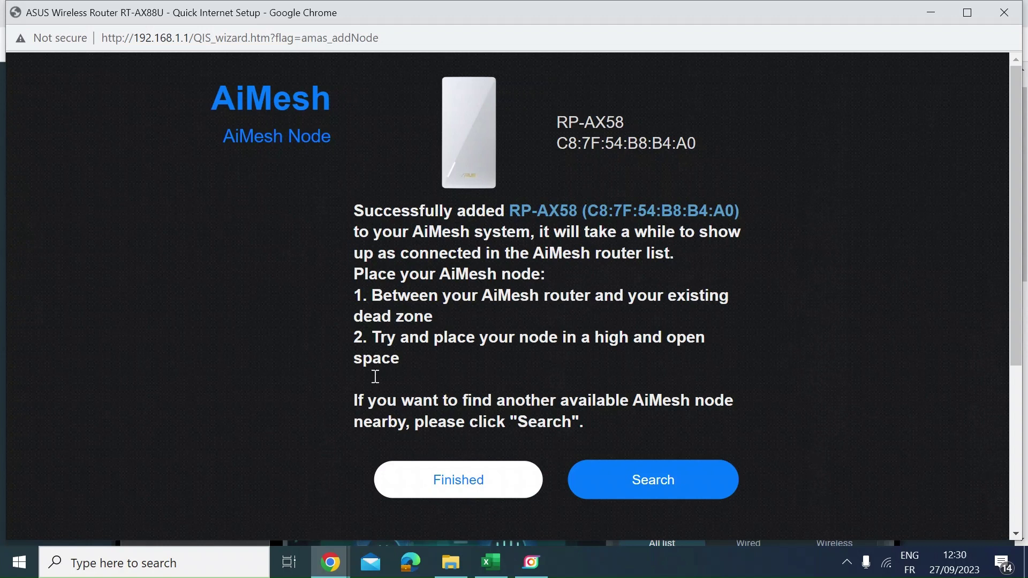
click(445, 480)
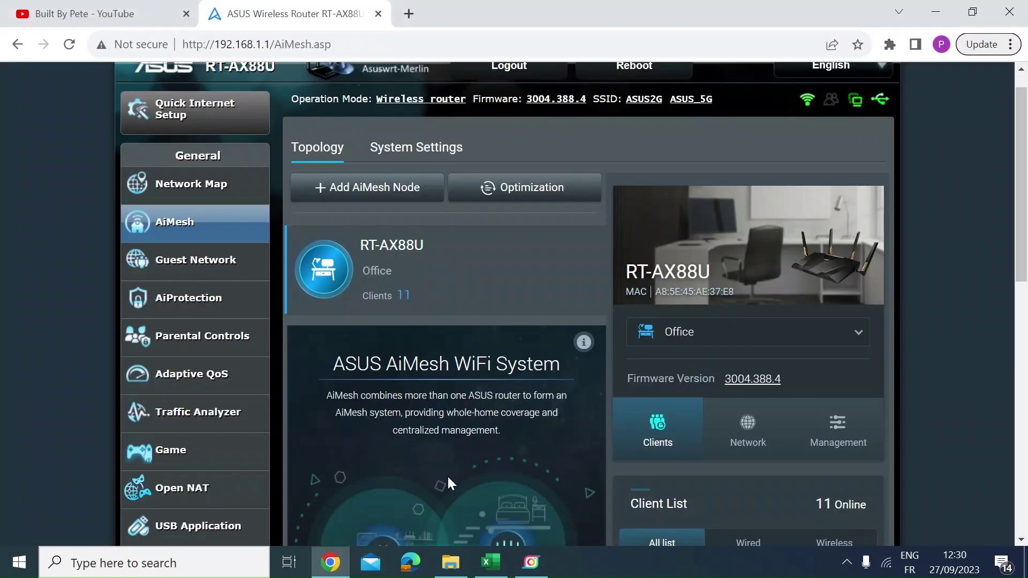
- Wait for RP-AX58 to appear under RT-AX88U as a Home node with Weak quality
scroll(477, 381, down, 1)
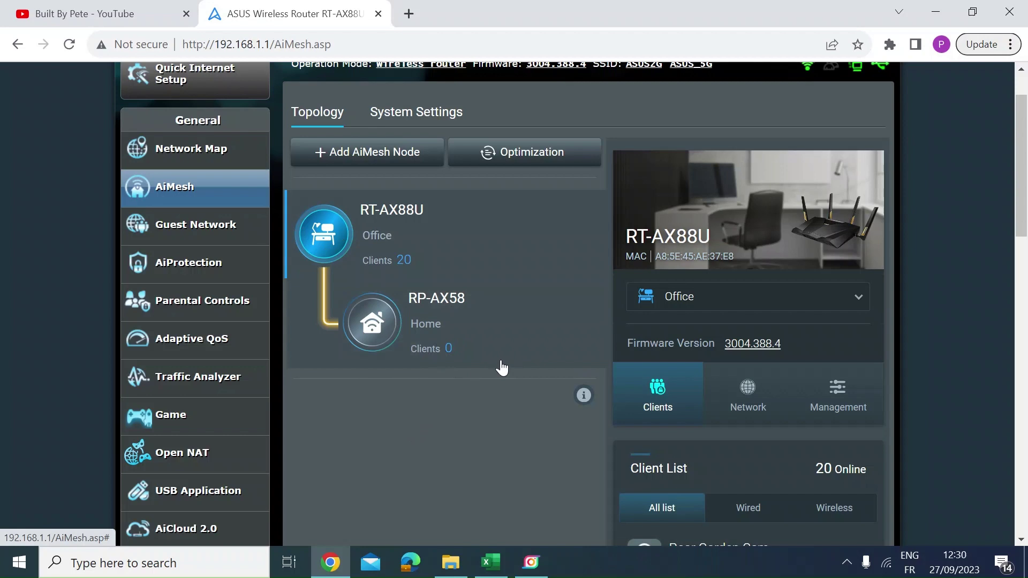
scroll(502, 368, down, 1)
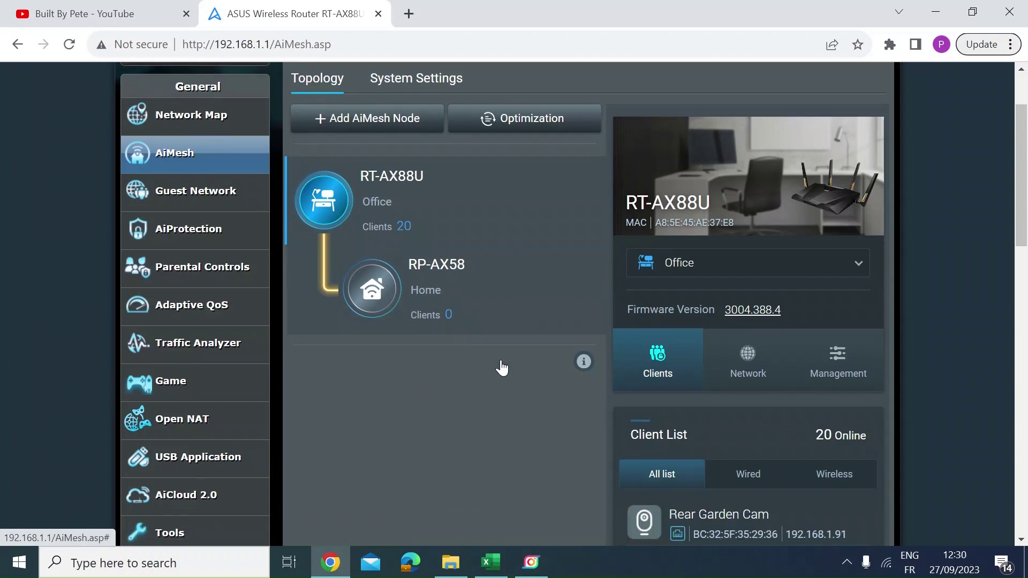
scroll(502, 368, up, 1)
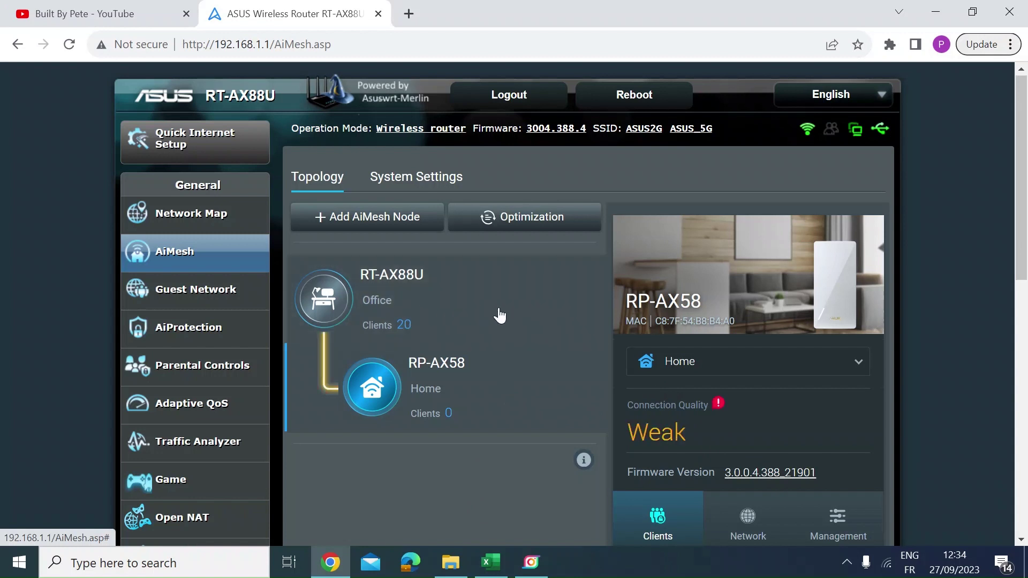
- Select the RP-AX58 node in the topology and set its location to Yard
click(460, 314)
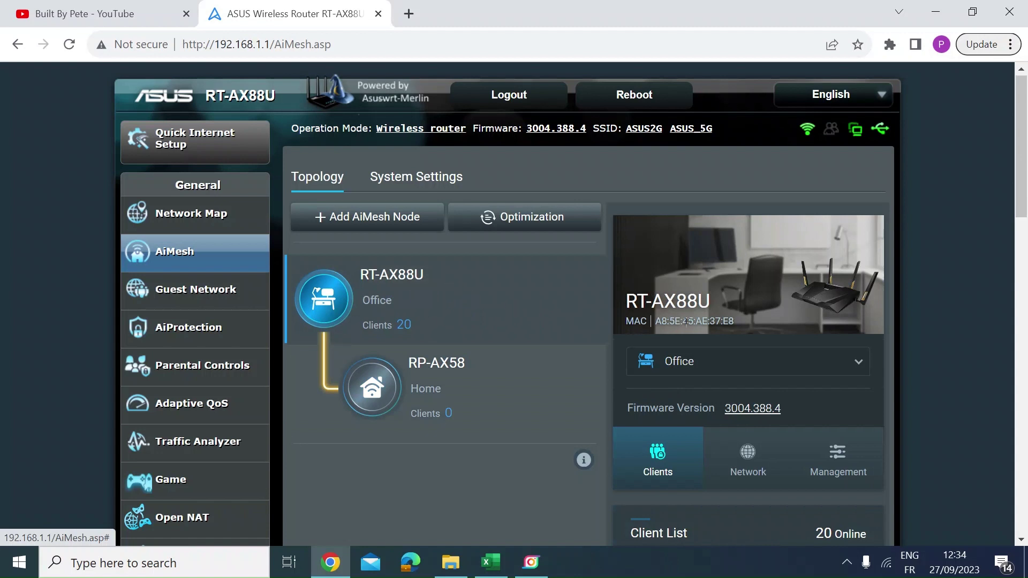
click(514, 390)
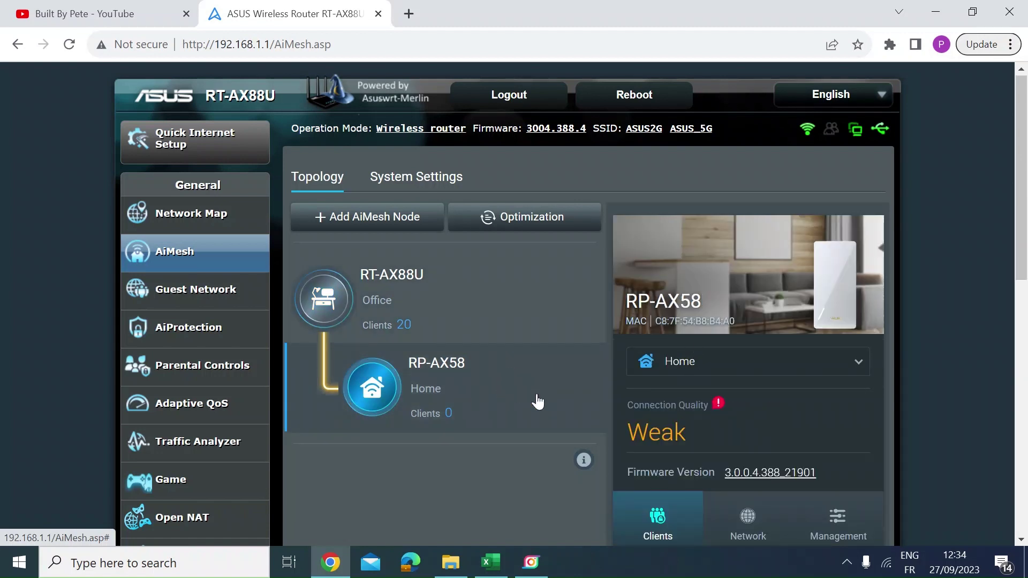
click(865, 369)
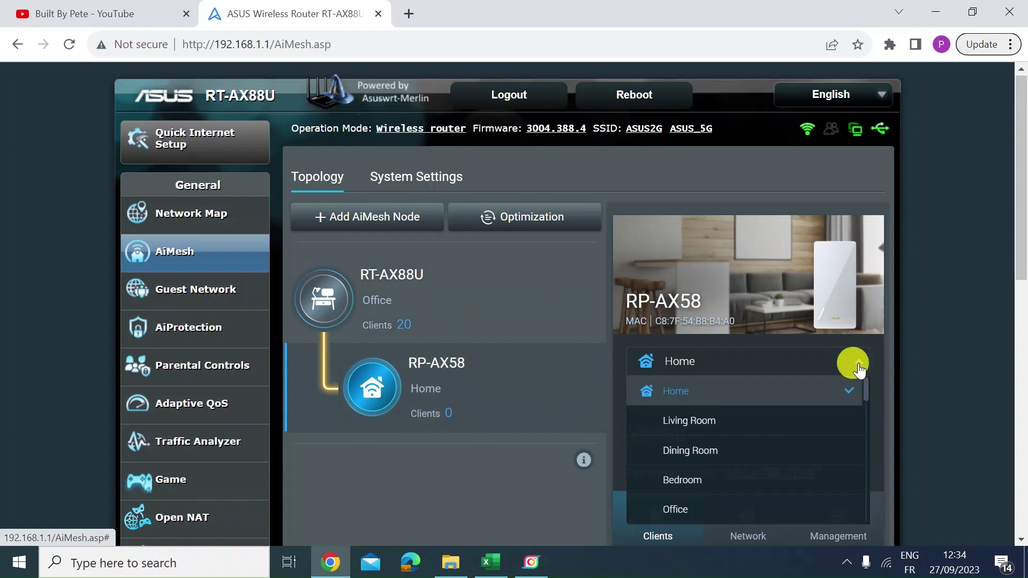
scroll(782, 455, down, 2)
scroll(782, 456, down, 3)
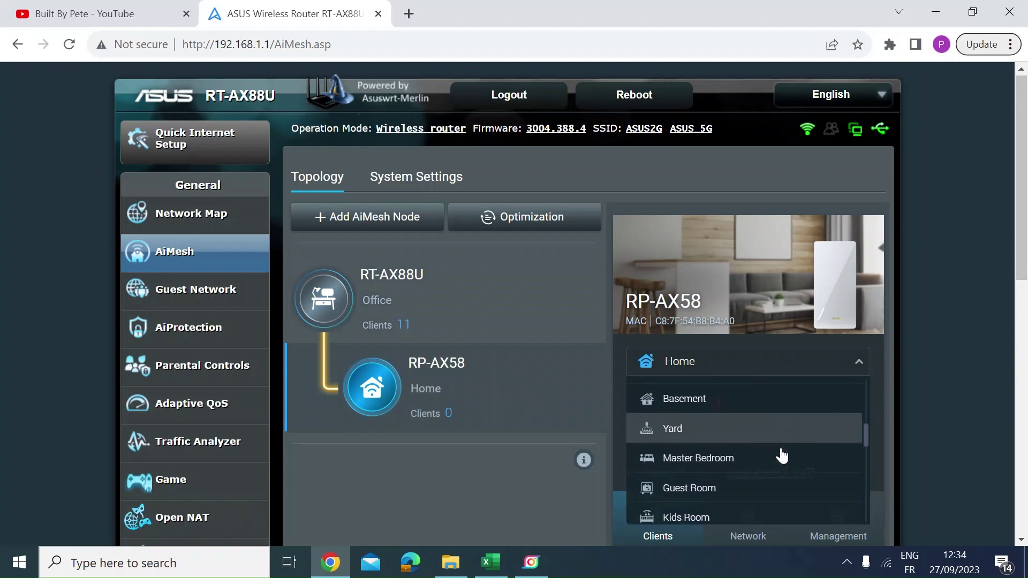
scroll(782, 455, down, 1)
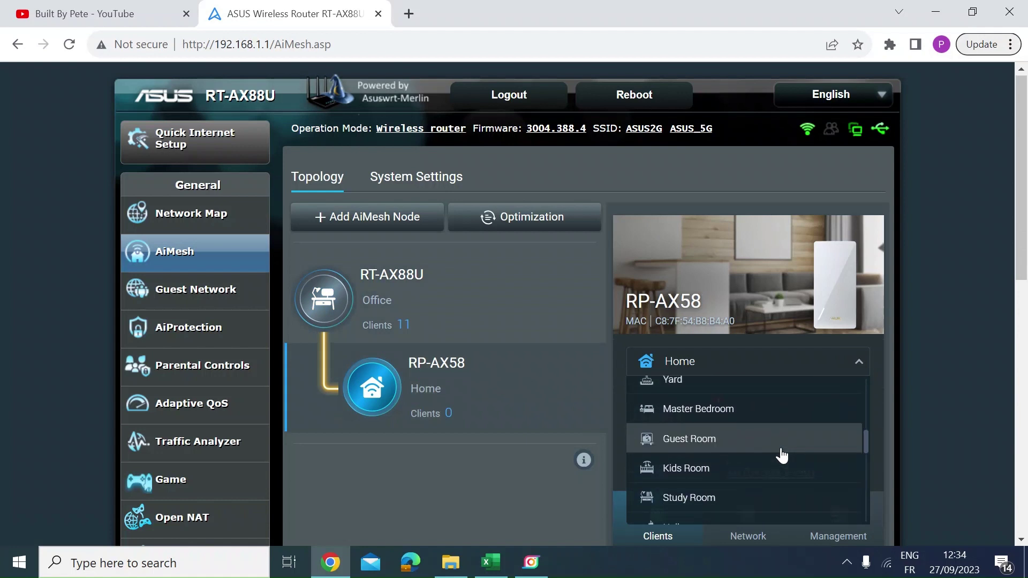
scroll(782, 456, down, 2)
scroll(782, 456, up, 3)
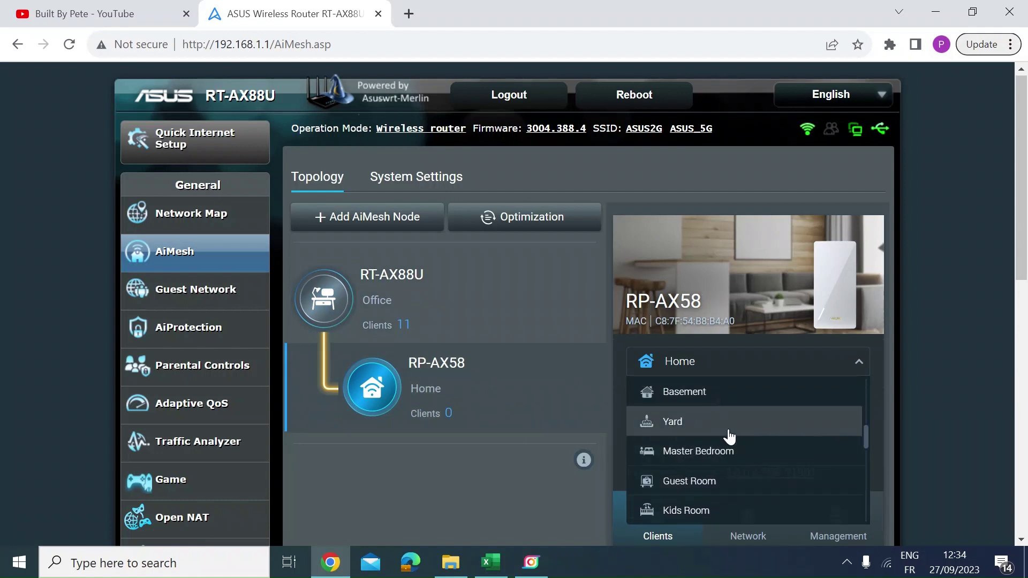
click(726, 424)
scroll(836, 436, down, 3)
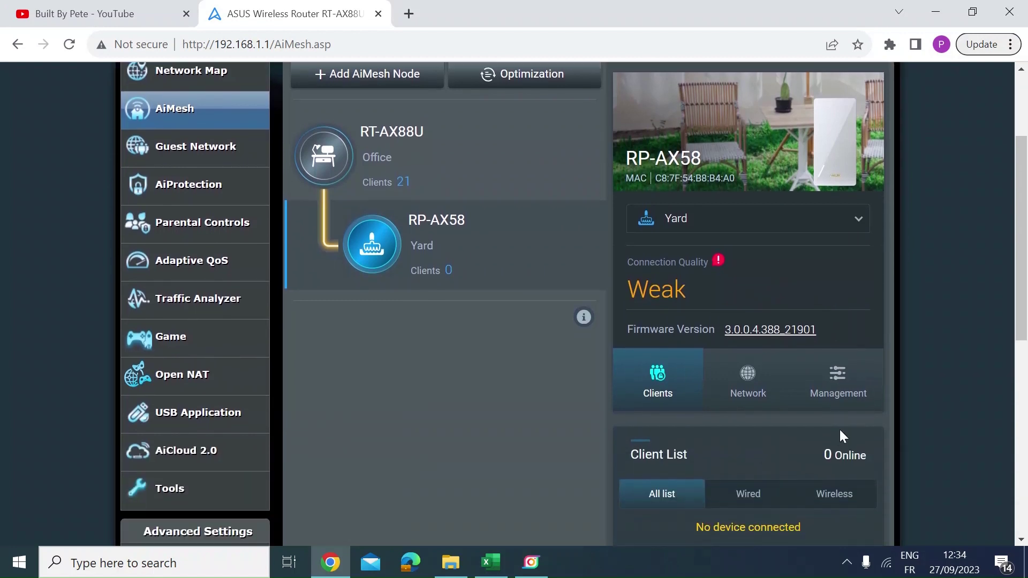
- Review RP-AX58's Backhaul Connection Priority choices, leave it on Auto, then check its Network details
click(840, 391)
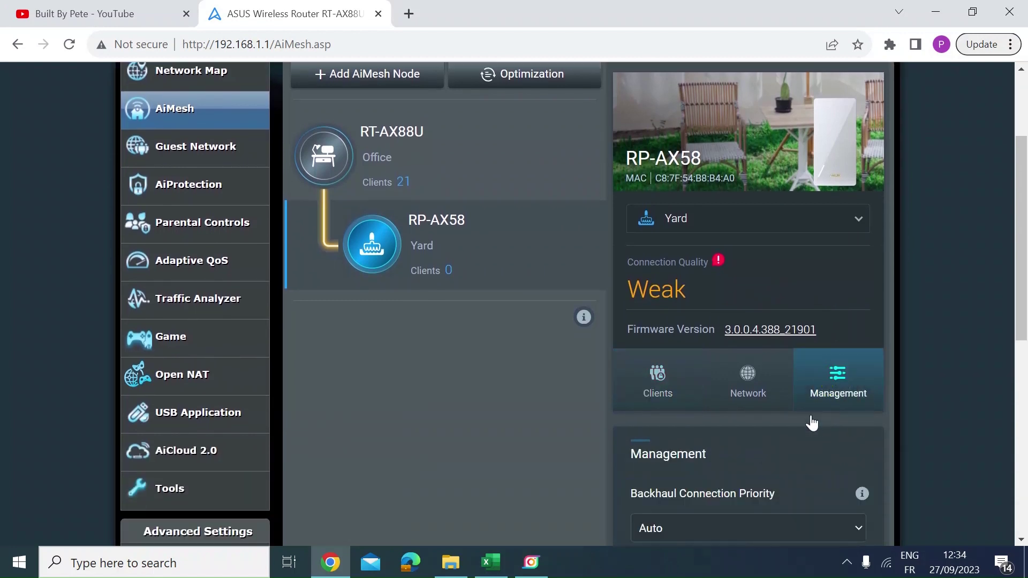
scroll(812, 423, down, 2)
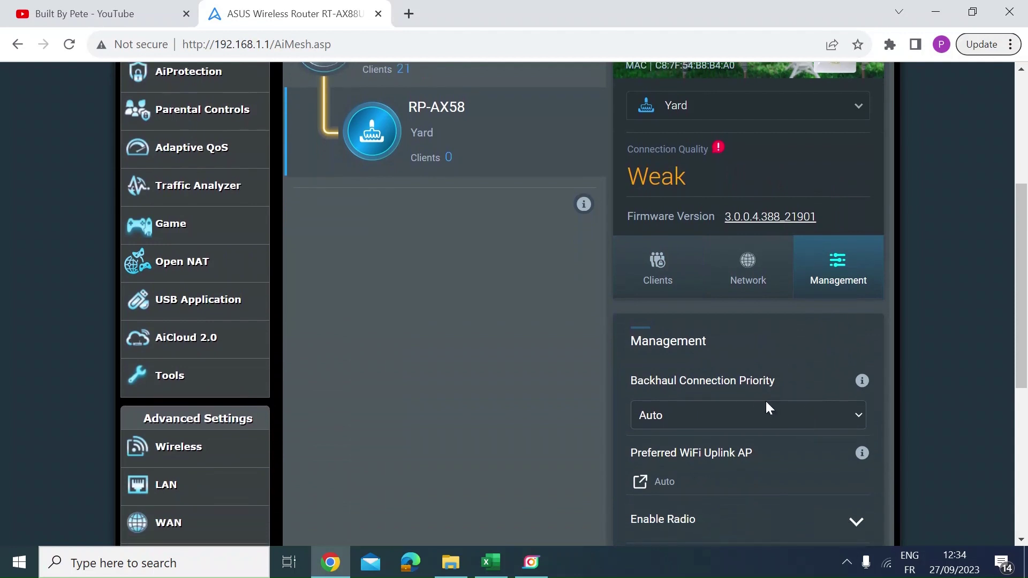
scroll(779, 475, down, 1)
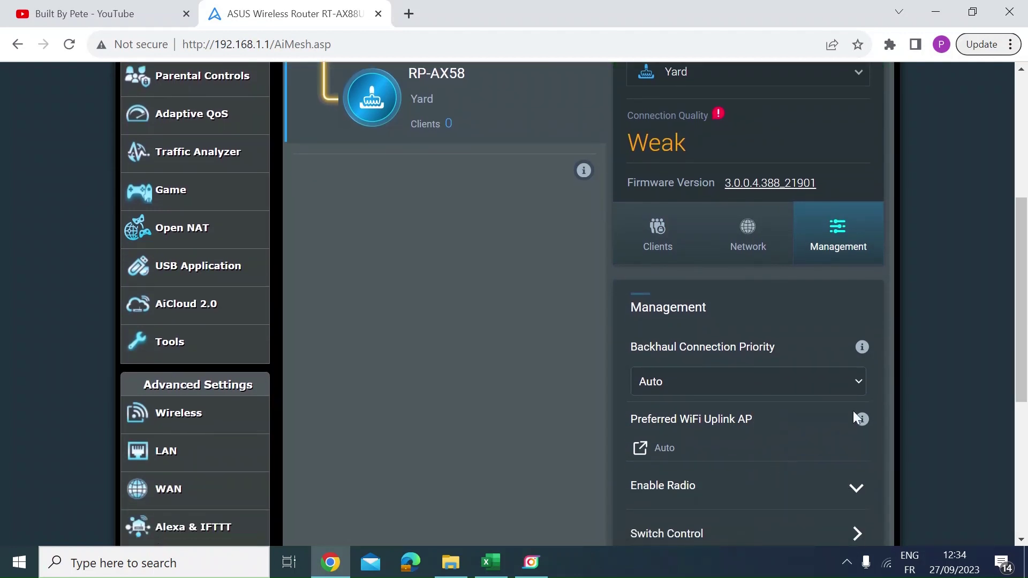
click(862, 383)
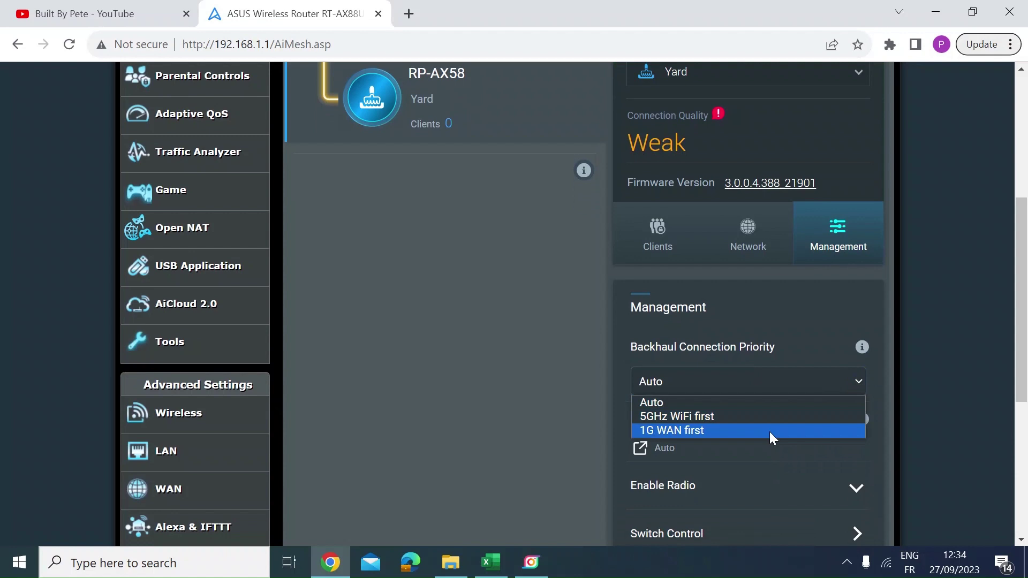
click(759, 406)
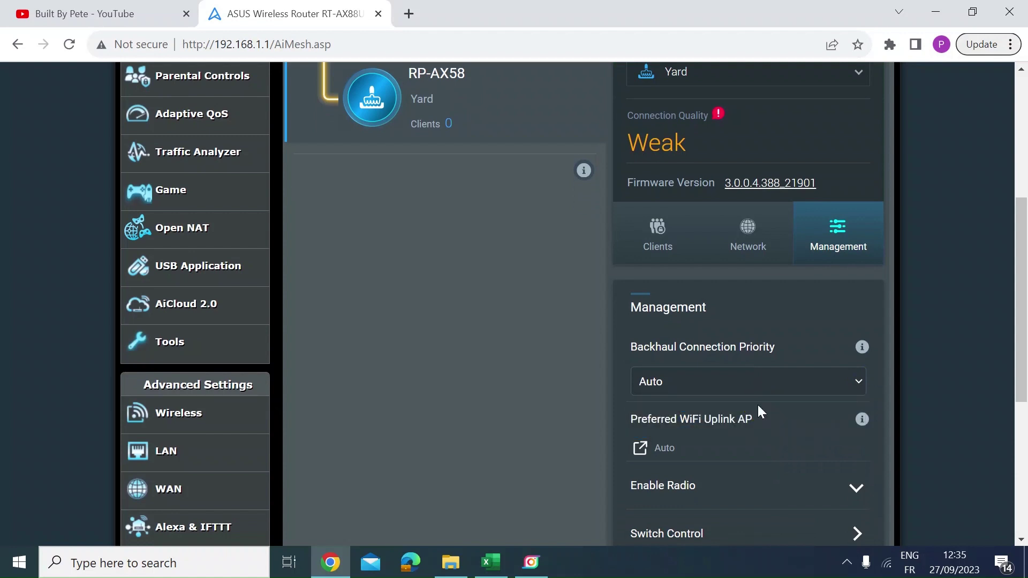
scroll(758, 406, up, 3)
scroll(758, 410, up, 1)
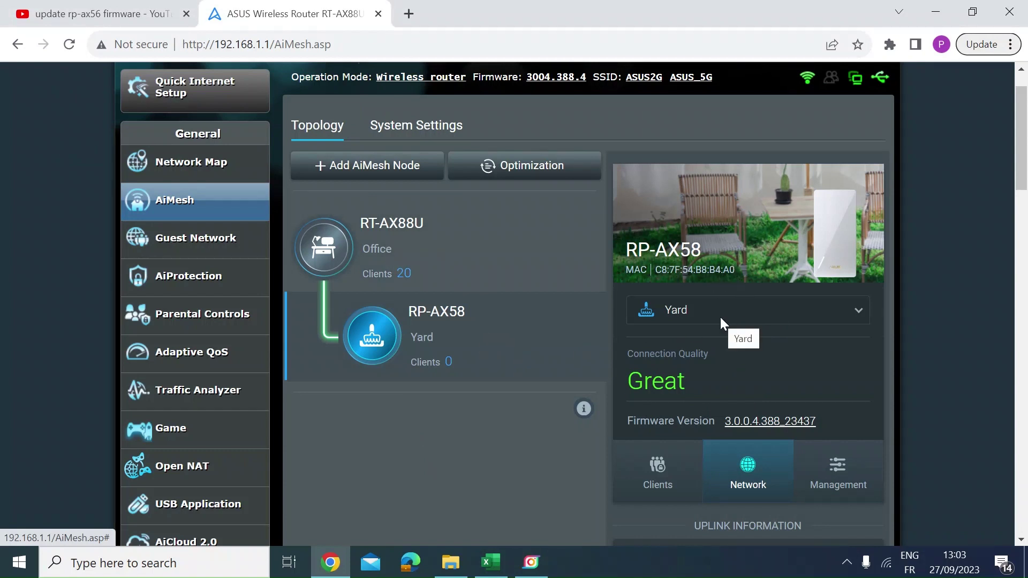
scroll(758, 390, down, 1)
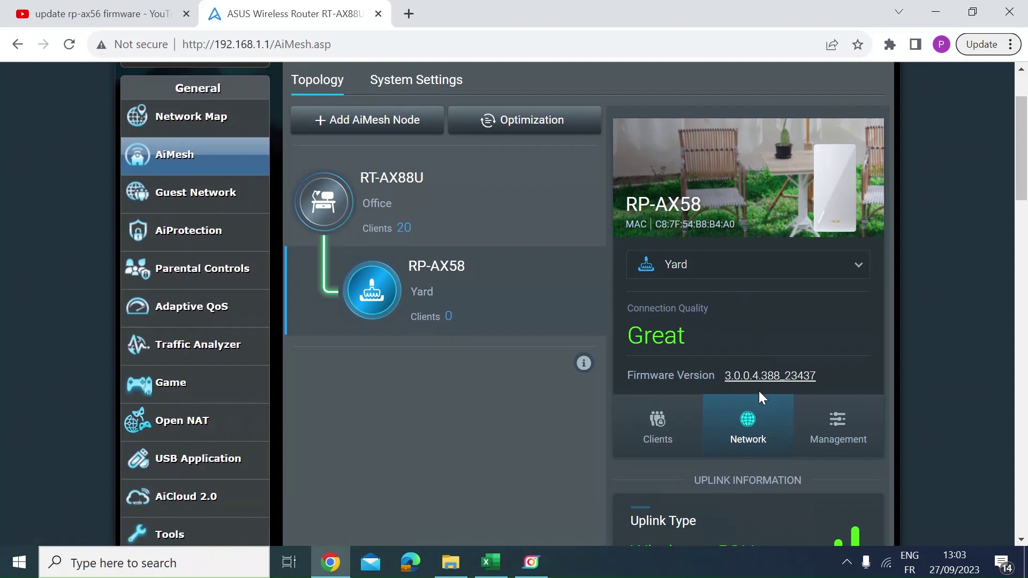
scroll(760, 391, down, 2)
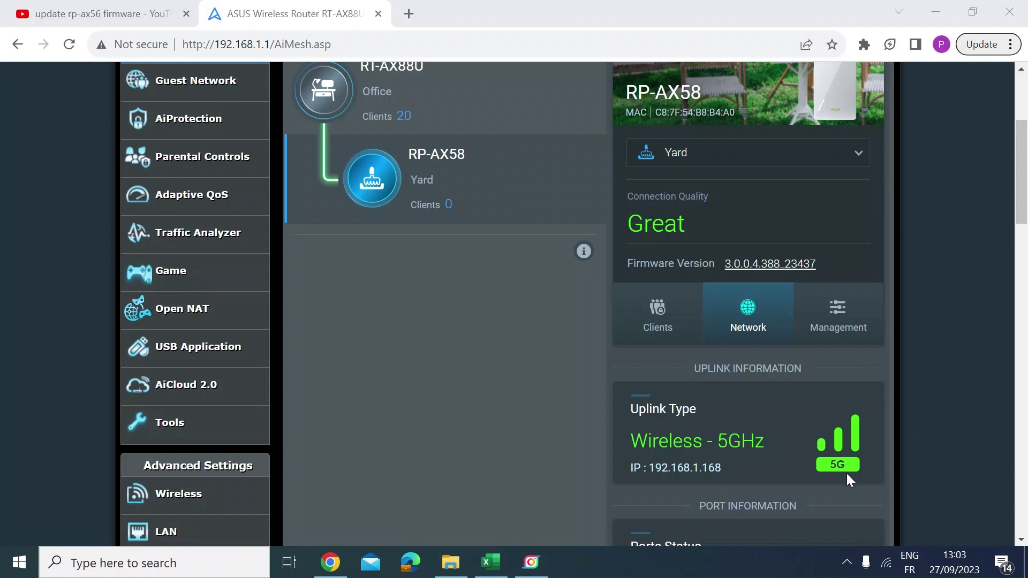
- Check RP-AX58's management settings, keeping Backhaul Connection Priority at Auto
click(839, 313)
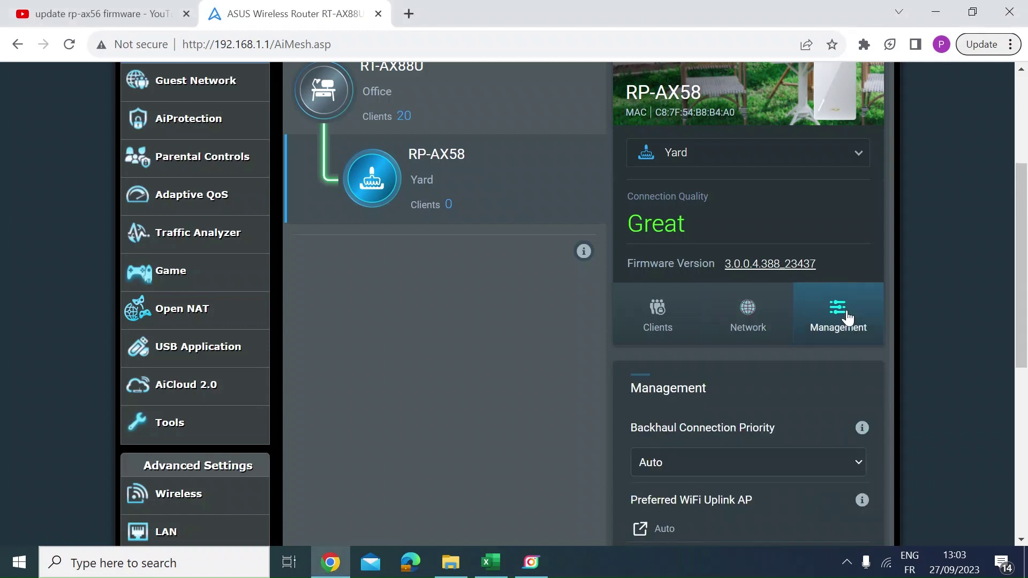
scroll(750, 384, down, 1)
scroll(750, 386, down, 2)
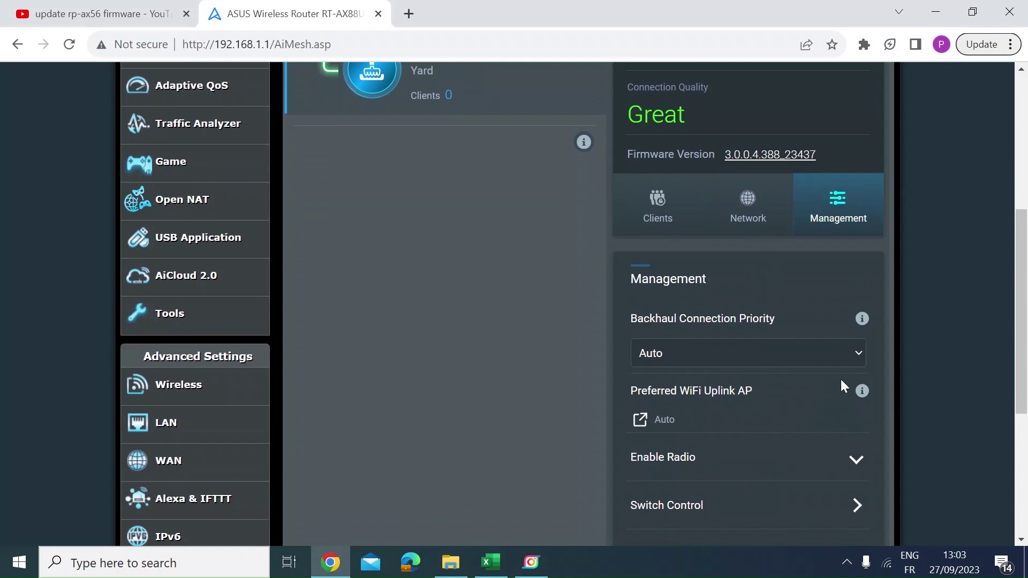
click(859, 355)
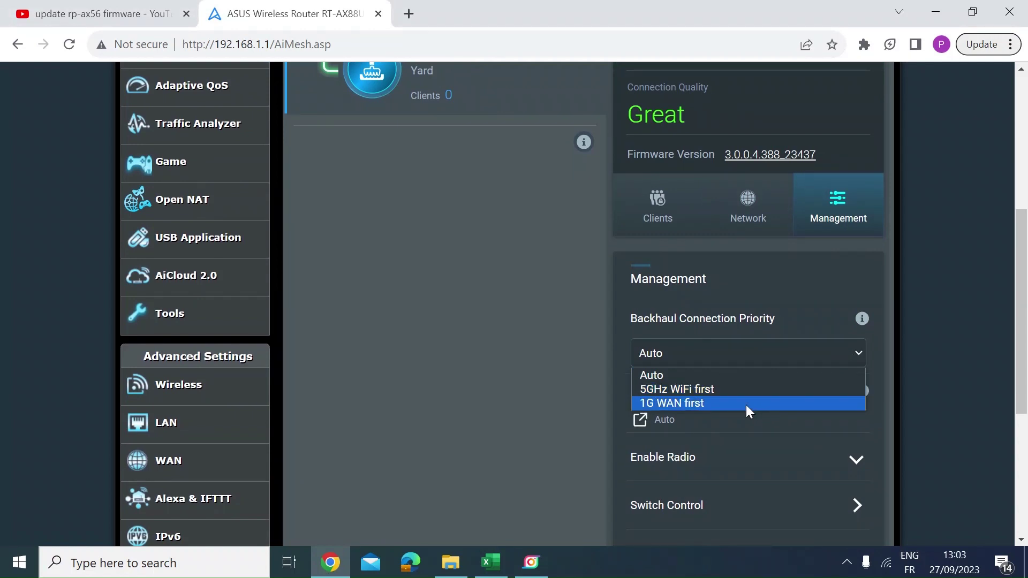
click(733, 352)
scroll(799, 437, down, 1)
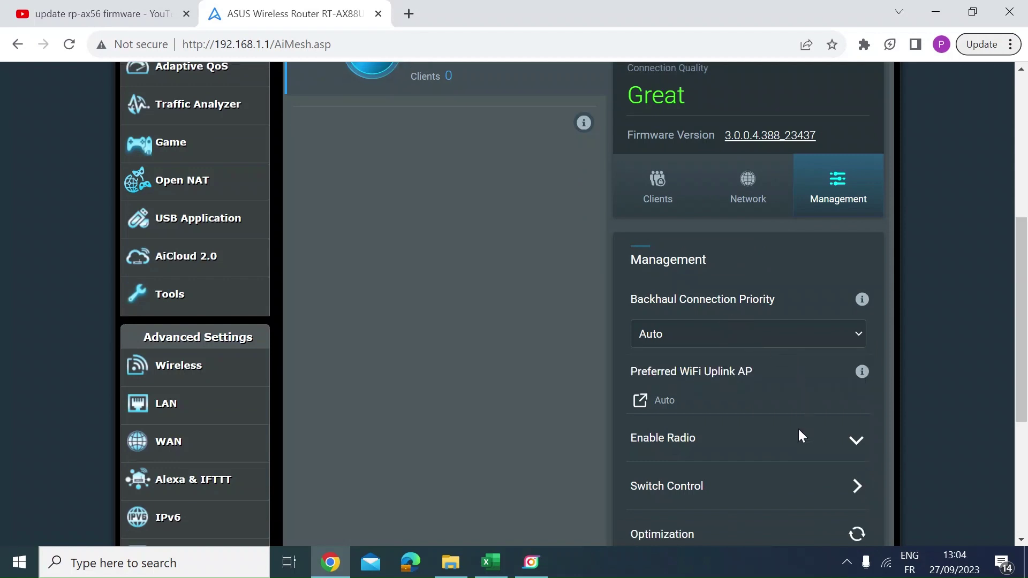
scroll(799, 429, down, 1)
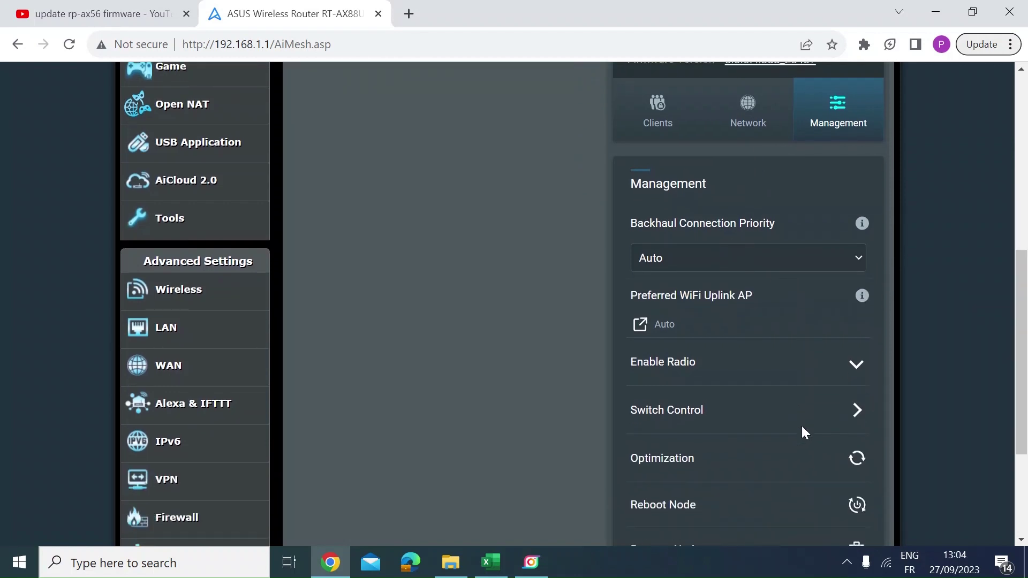
- Expand Enable Radio to confirm both bands are on, then collapse it
click(856, 368)
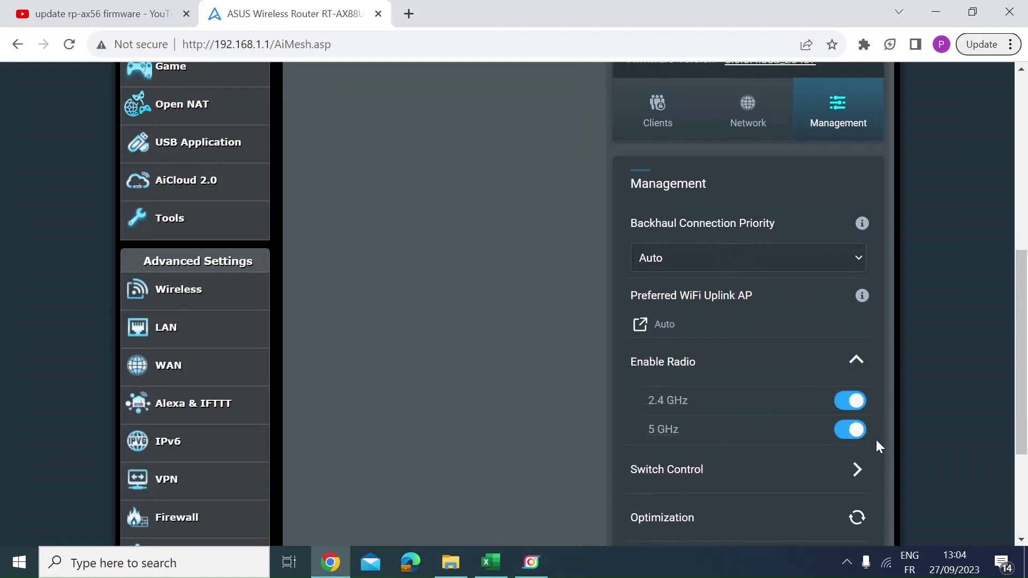
click(856, 361)
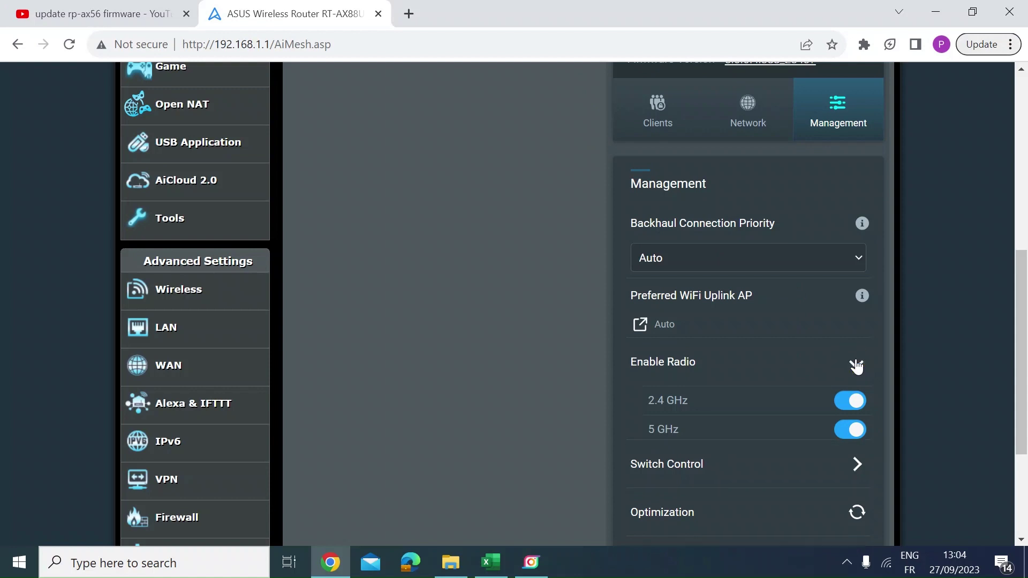
scroll(778, 474, down, 1)
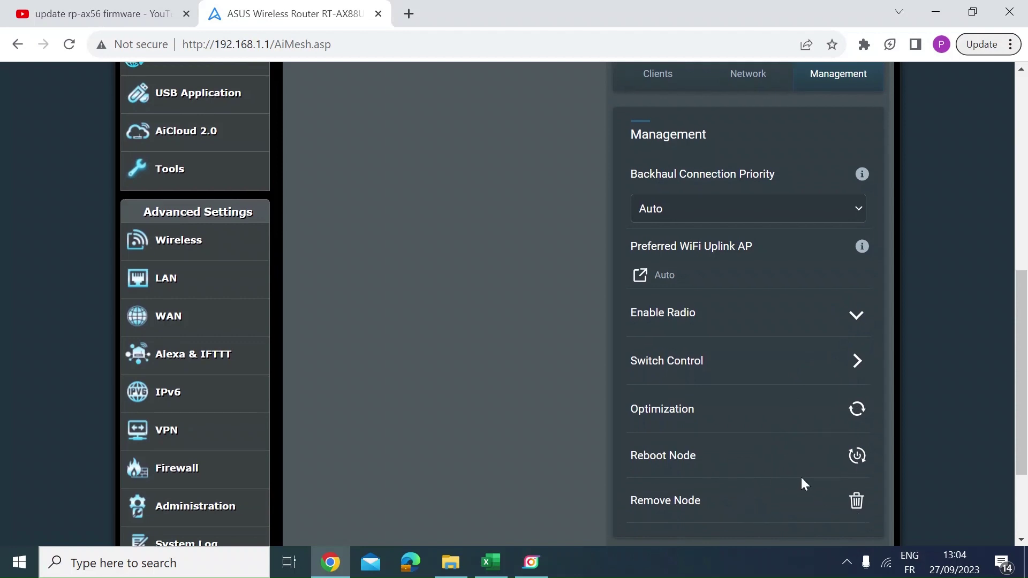
scroll(801, 478, up, 5)
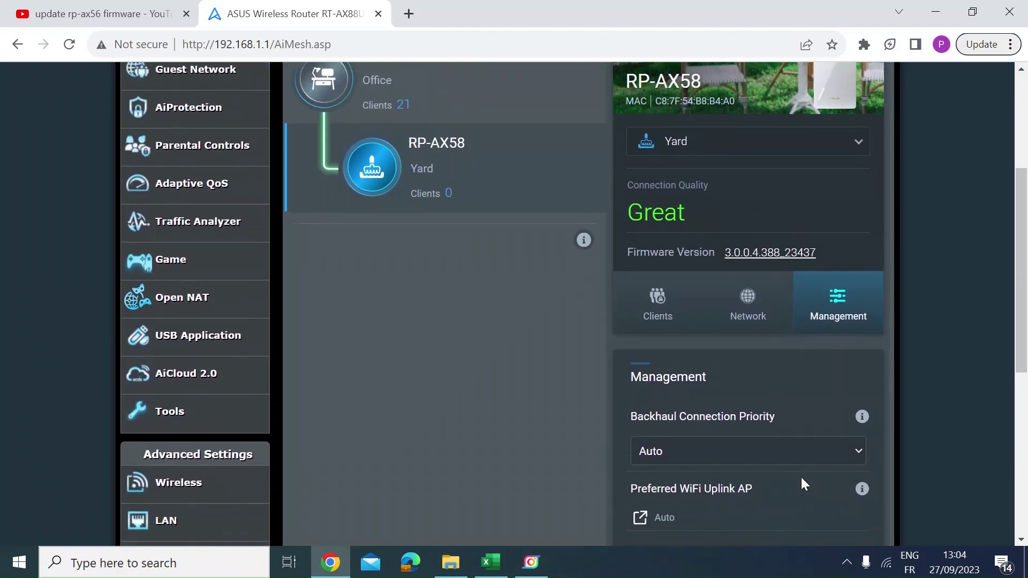
scroll(803, 471, up, 2)
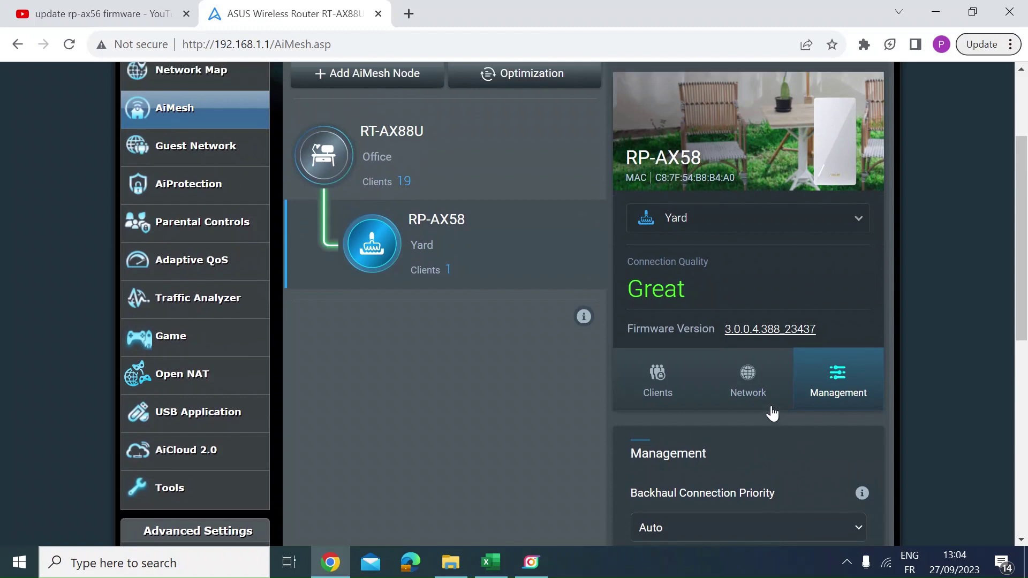
scroll(771, 414, up, 2)
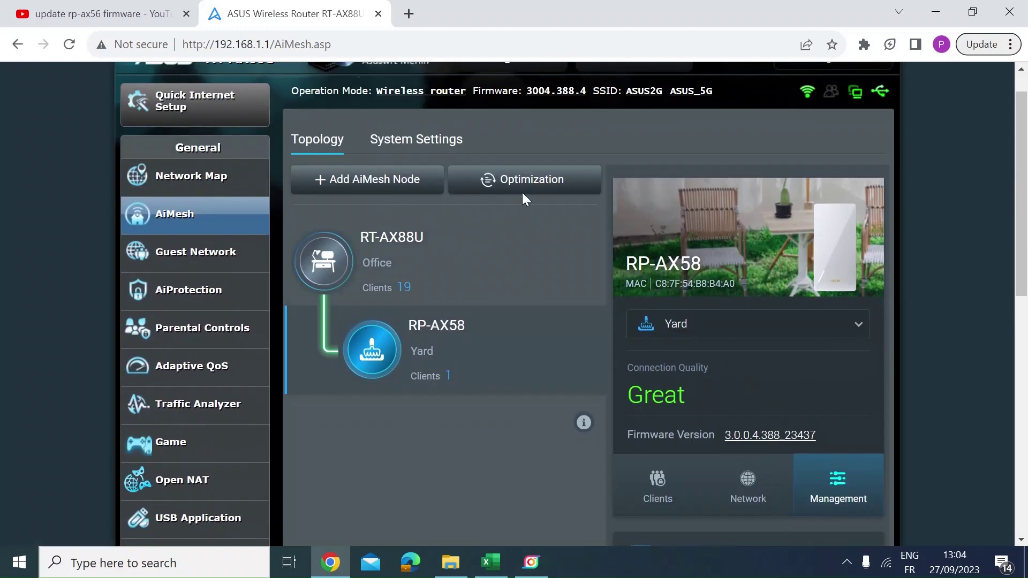
- Open AiMesh System Settings to check that Ethernet Backhaul Mode is off
click(398, 141)
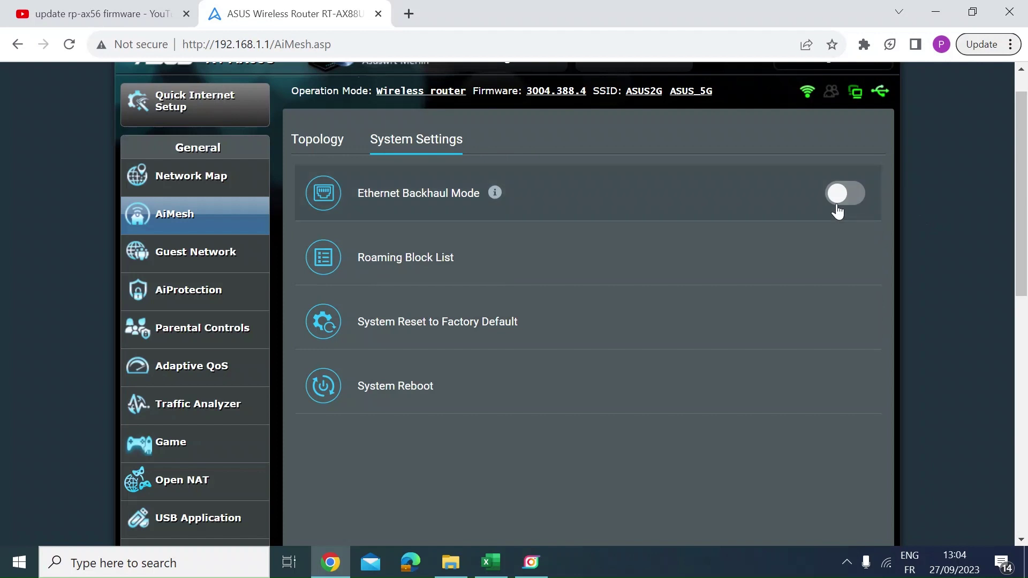
- Return to the topology and view RP-AX58's uplink information on its Network tab
click(316, 141)
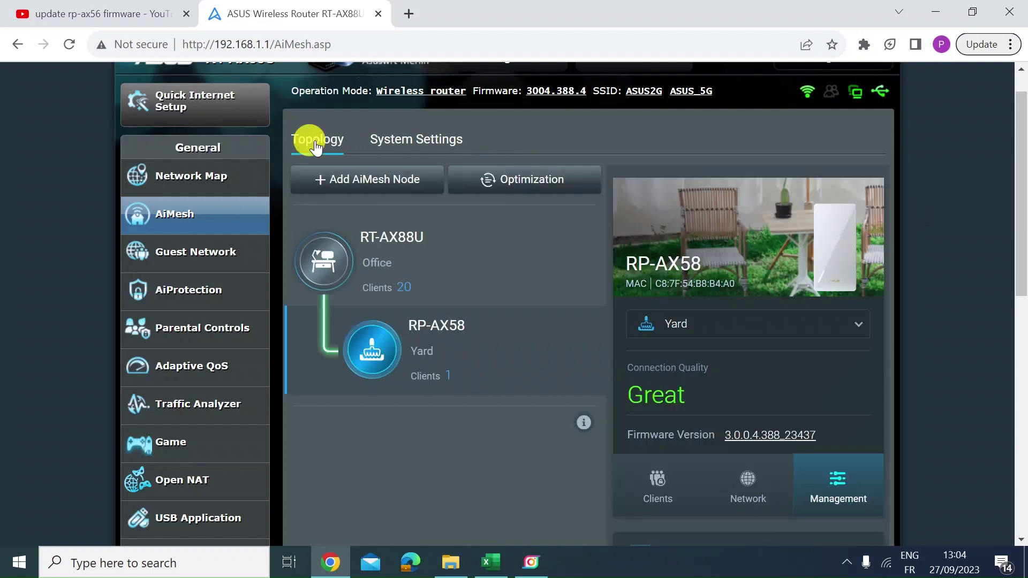
scroll(439, 354, down, 1)
scroll(467, 462, down, 1)
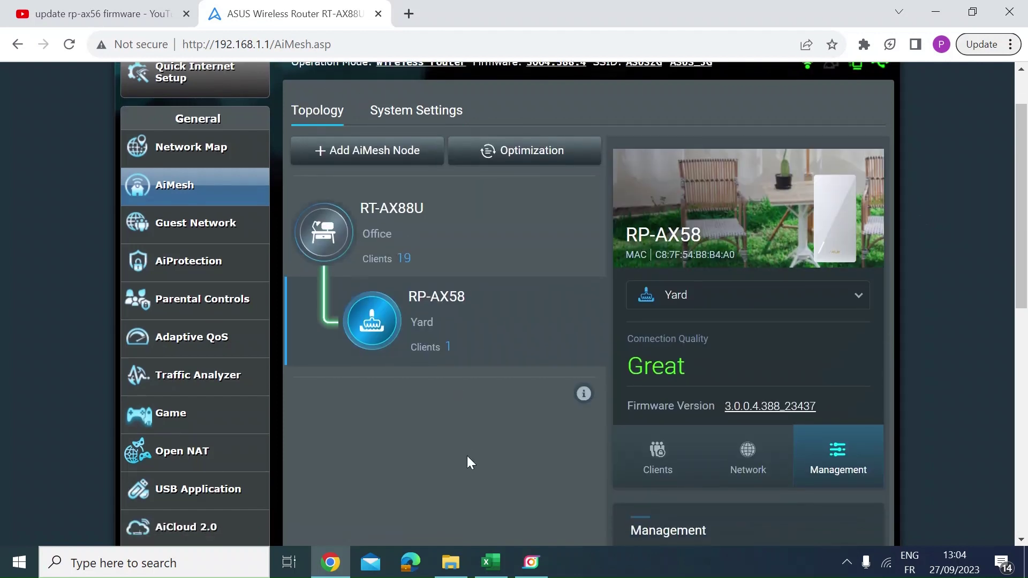
scroll(467, 462, down, 2)
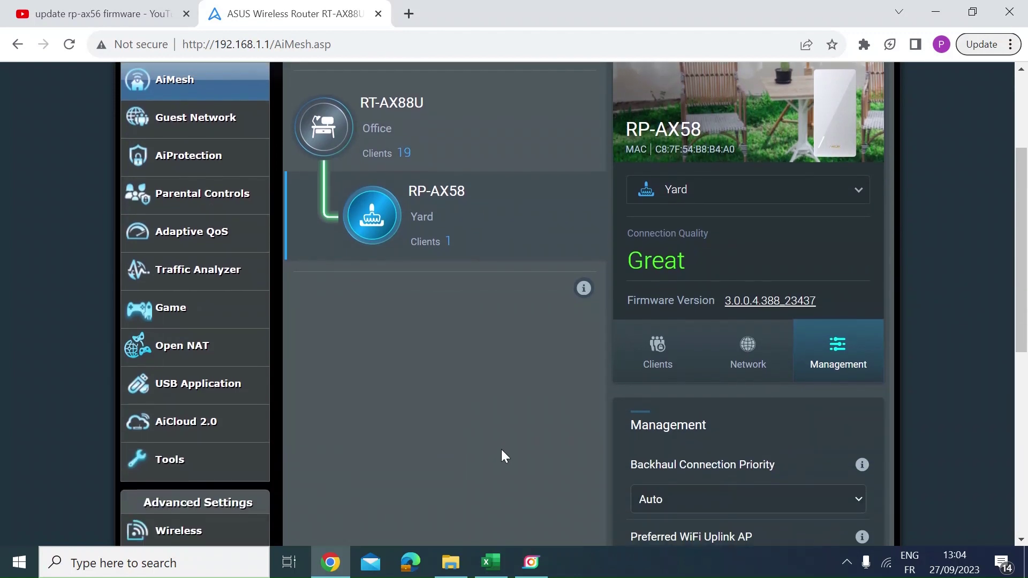
click(749, 354)
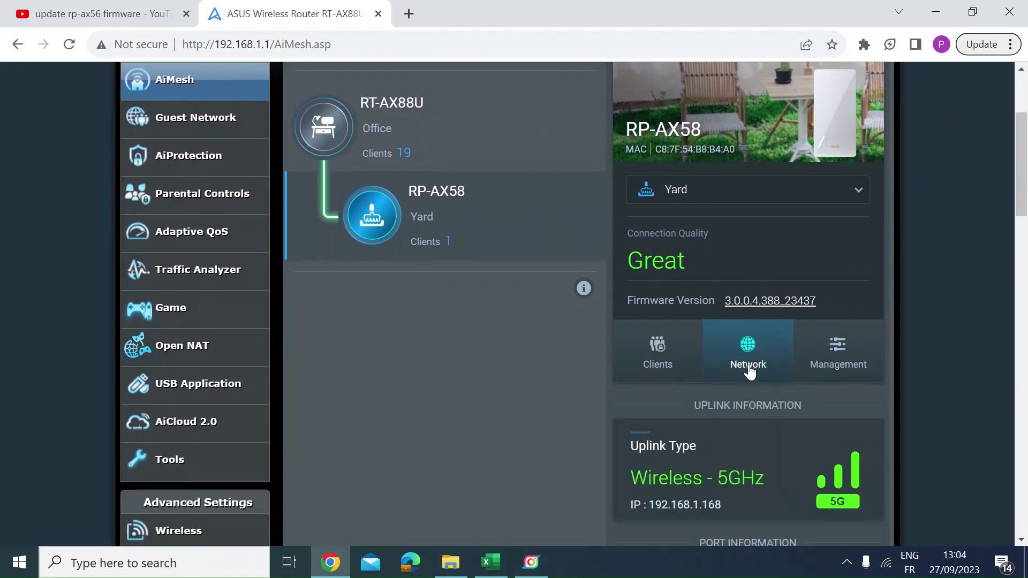
scroll(536, 393, down, 1)
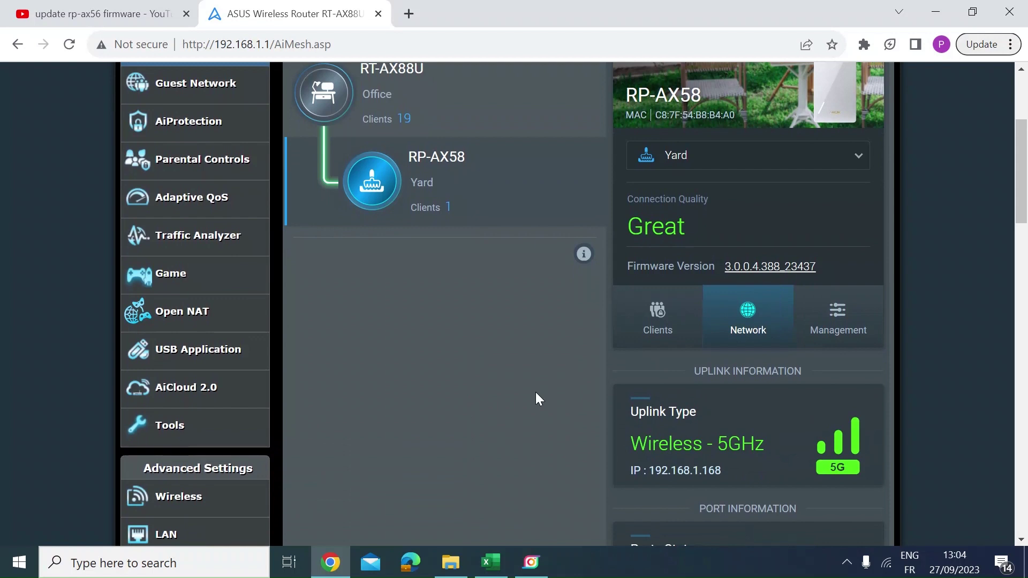
scroll(538, 399, up, 1)
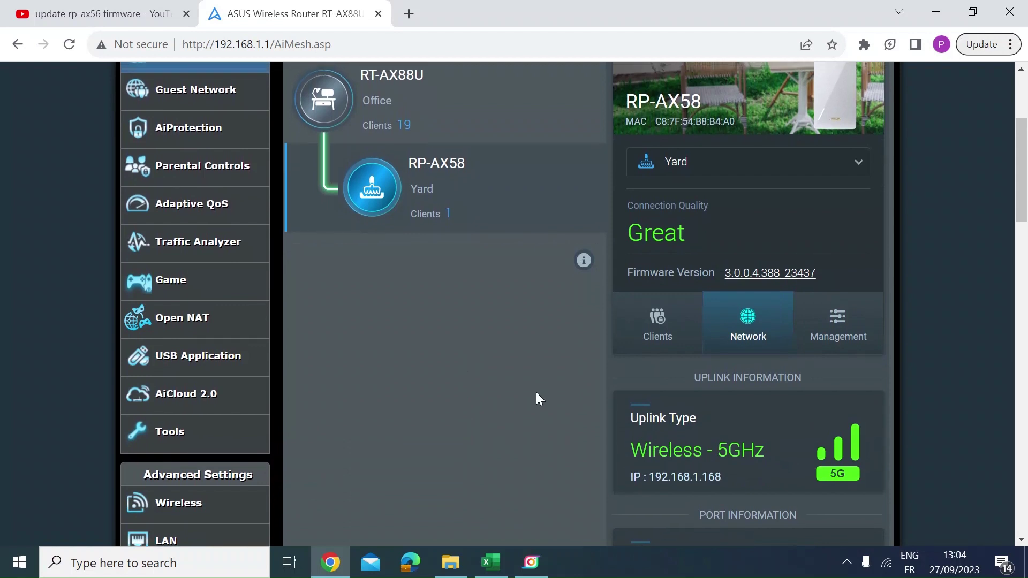
- Switch to Management and back to Network, confirming the uplink reads Ethernet 1Gbps
click(831, 331)
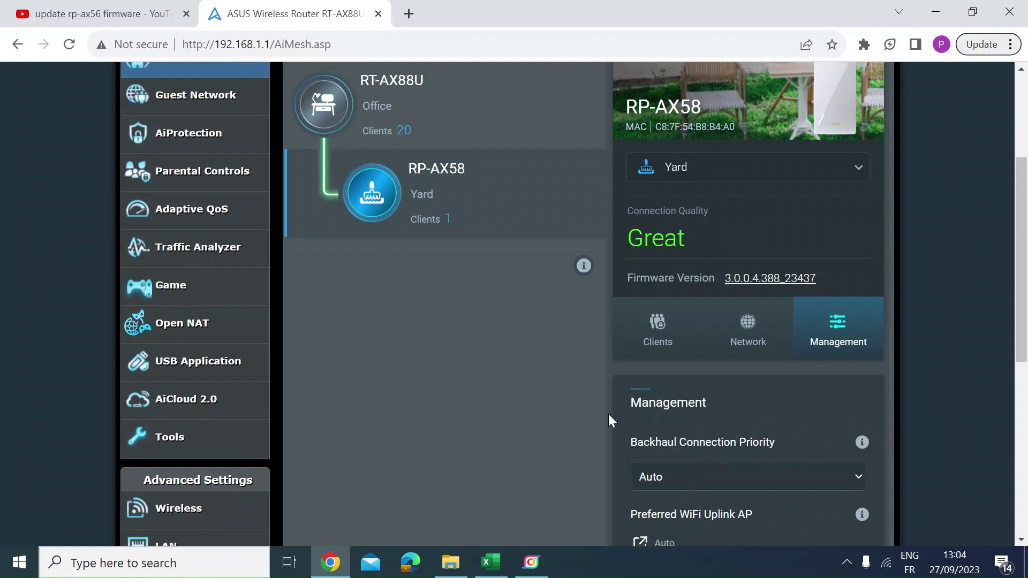
scroll(609, 414, up, 1)
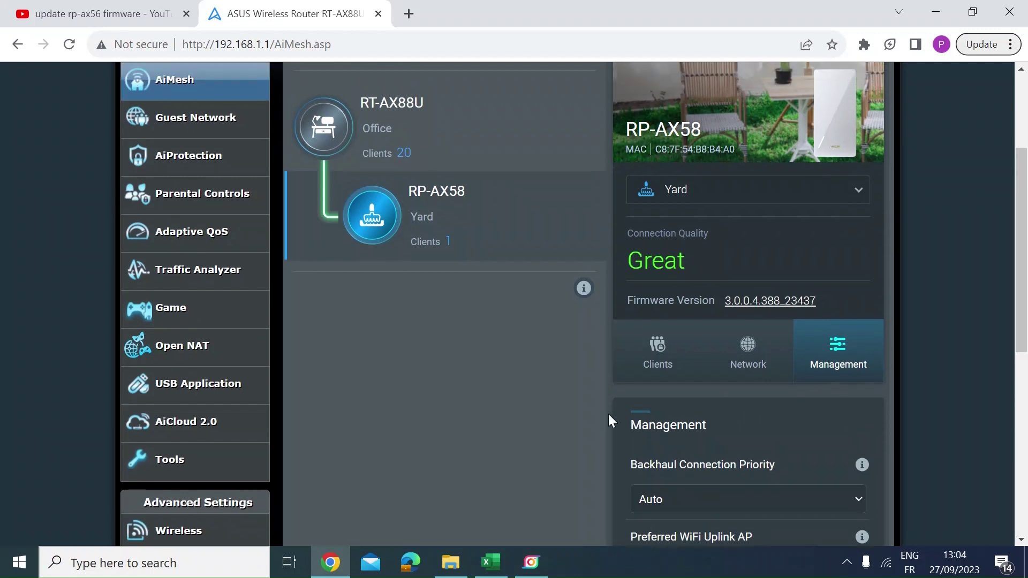
scroll(608, 413, up, 1)
click(753, 380)
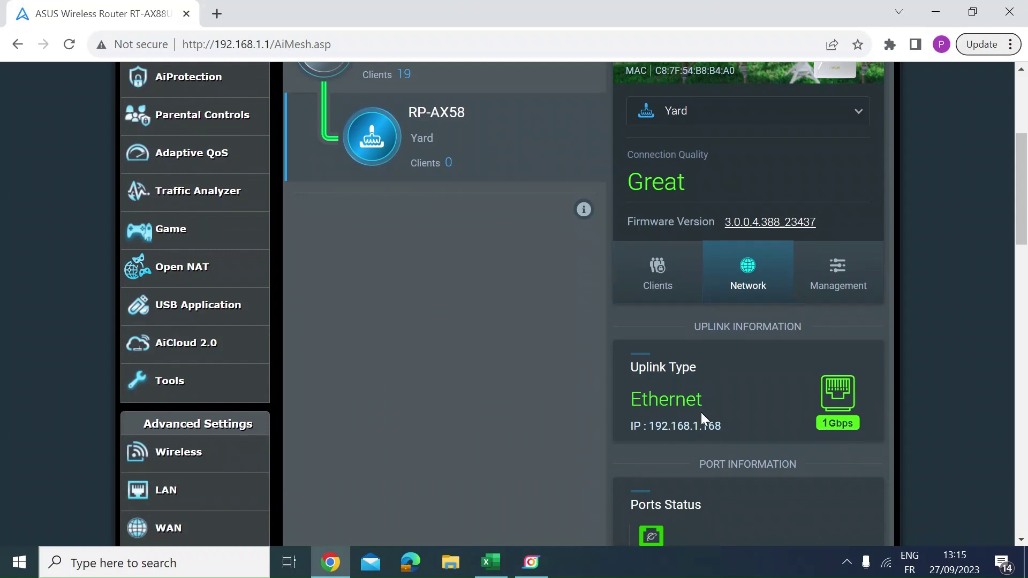
scroll(474, 435, up, 3)
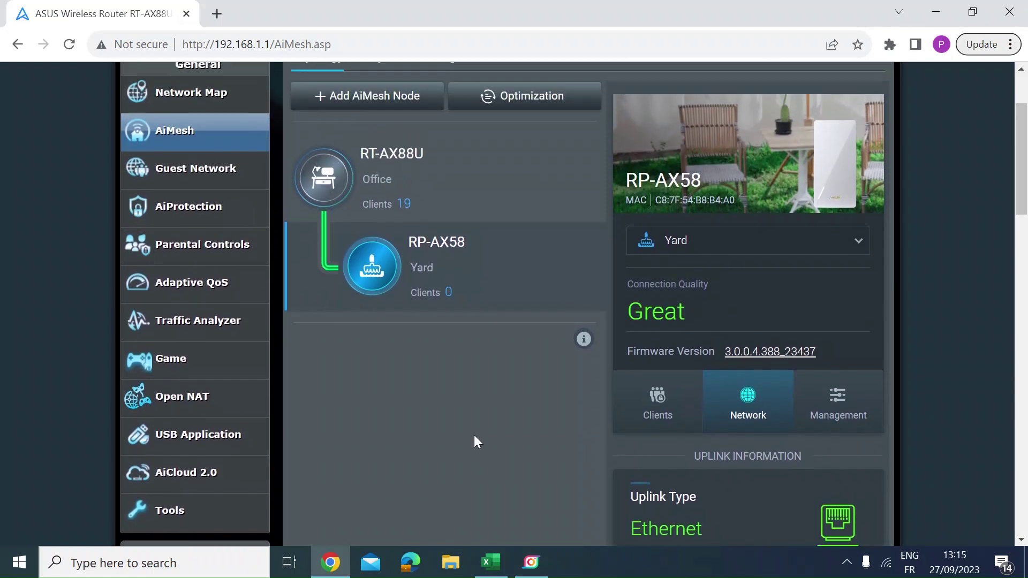
scroll(478, 441, up, 1)
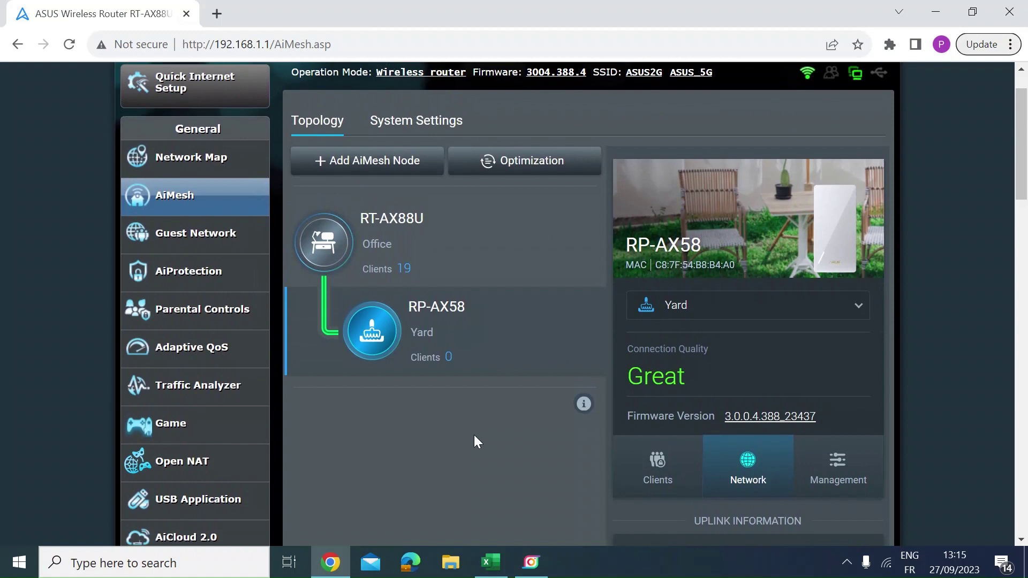